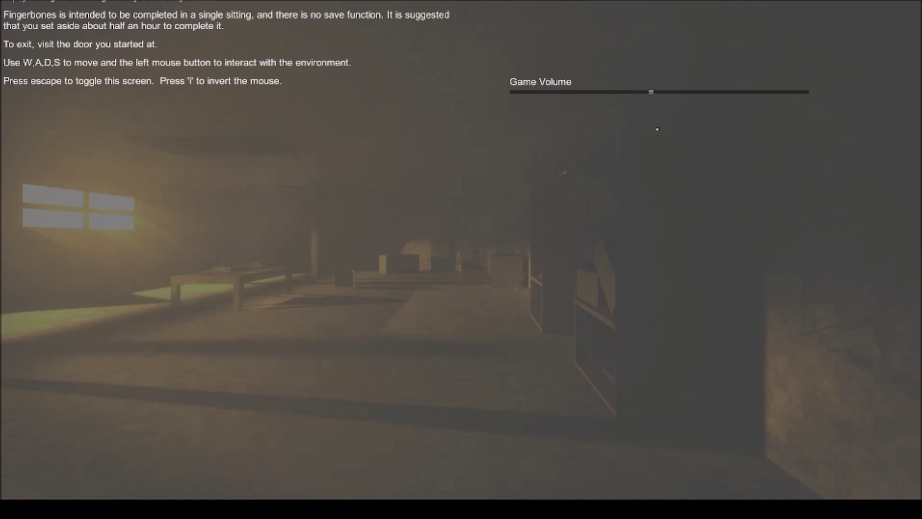
Dismiss the controls and volume help screen to resume play in the attic.
{"action": "key", "text": "Escape"}
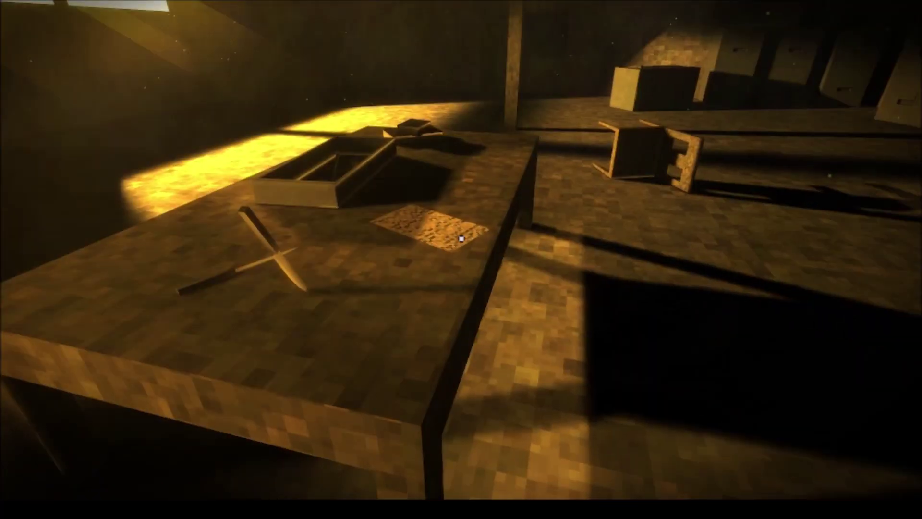
Read the note lying on the sunlit attic table.
{"action": "left_click", "coordinate": [461, 238]}
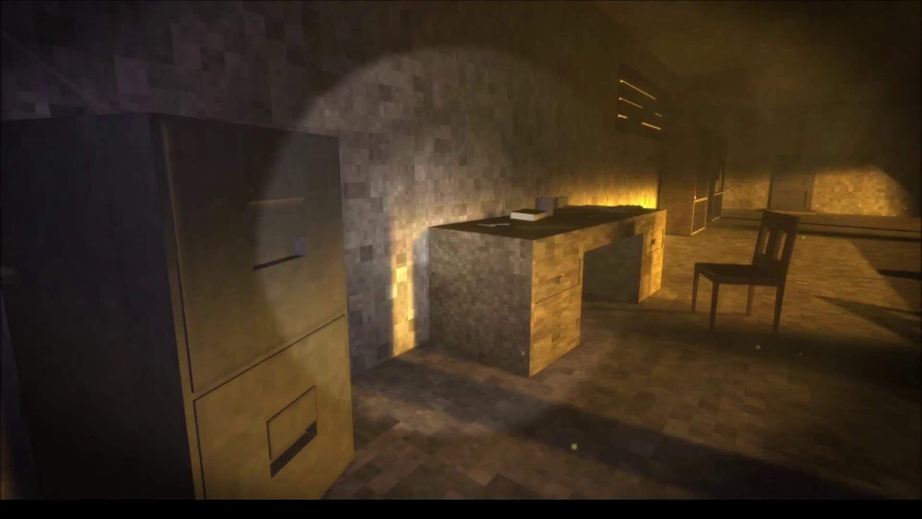
Walk up to the desk and use its keyboard to bring up the code prompt.
{"action": "key", "text": "w"}
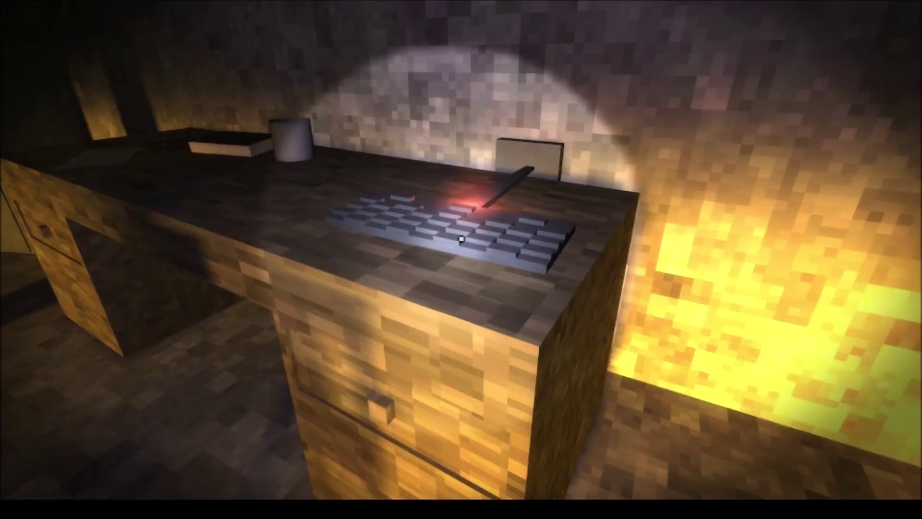
{"action": "left_click", "coordinate": [460, 239]}
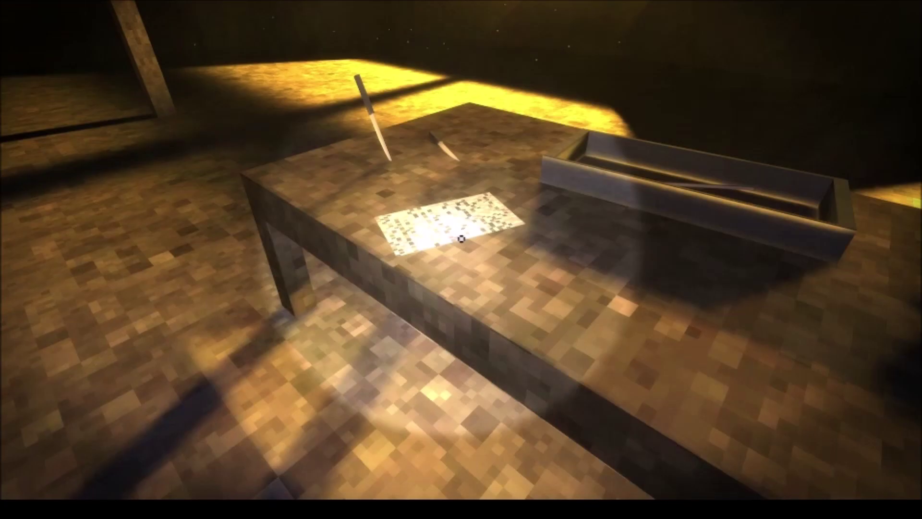
Read the second attic table note, then walk through the door into the moonlit corridor.
{"action": "left_click", "coordinate": [461, 239]}
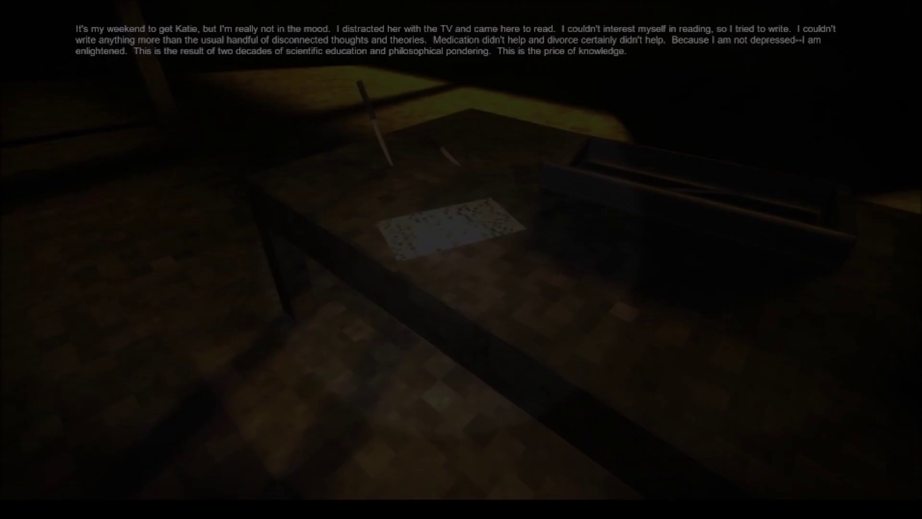
{"action": "left_click", "coordinate": [461, 259]}
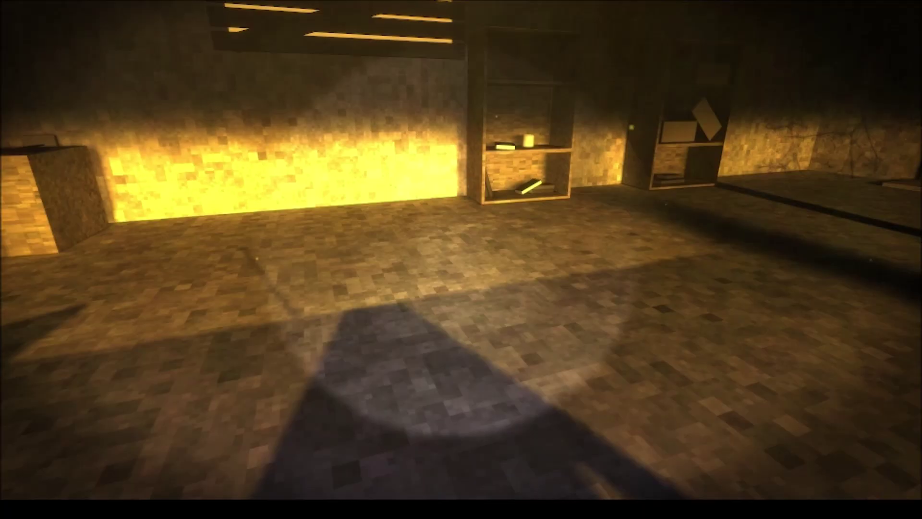
{"action": "key", "text": "w"}
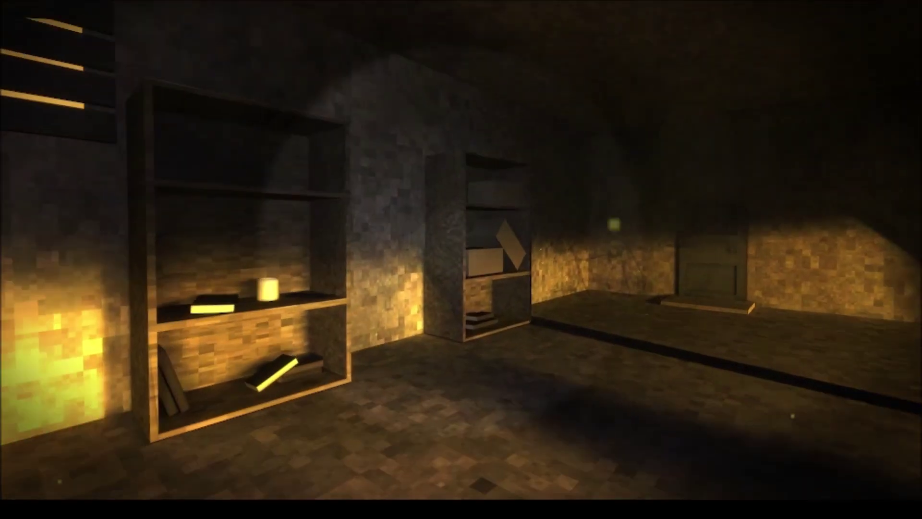
{"action": "key", "text": "w"}
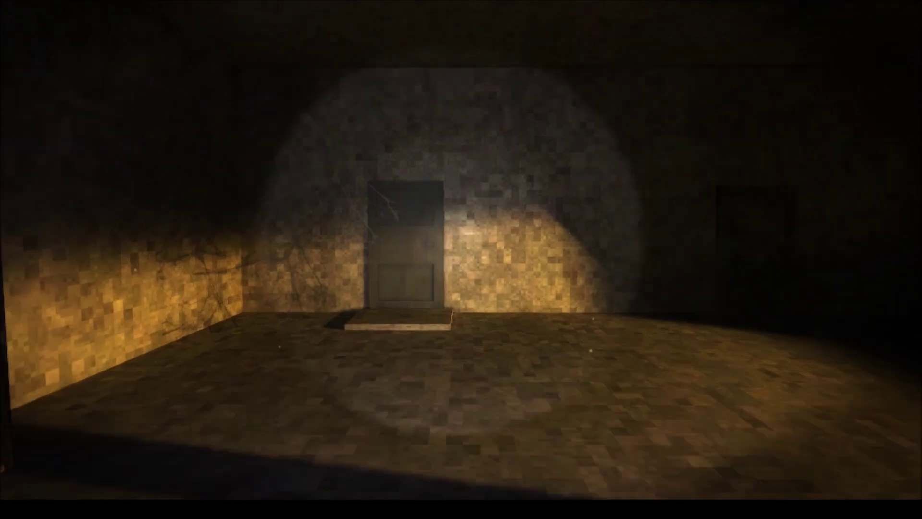
{"action": "key", "text": "w"}
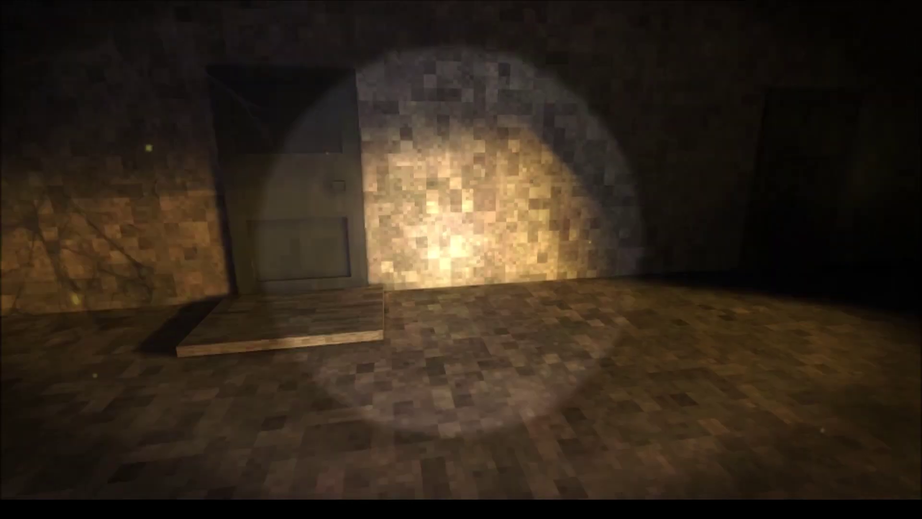
{"action": "key", "text": "w"}
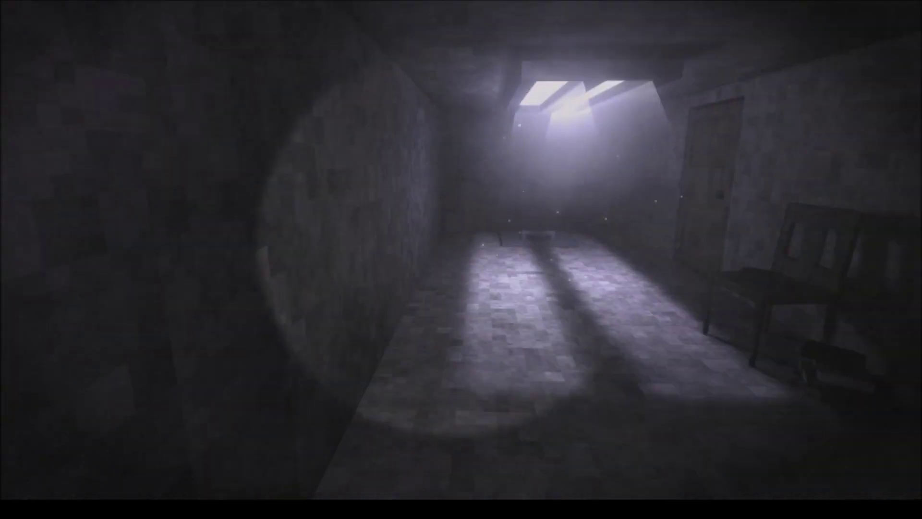
Walk down the corridor into the pale-lit room and stand over the floor hatch.
{"action": "key", "text": "w"}
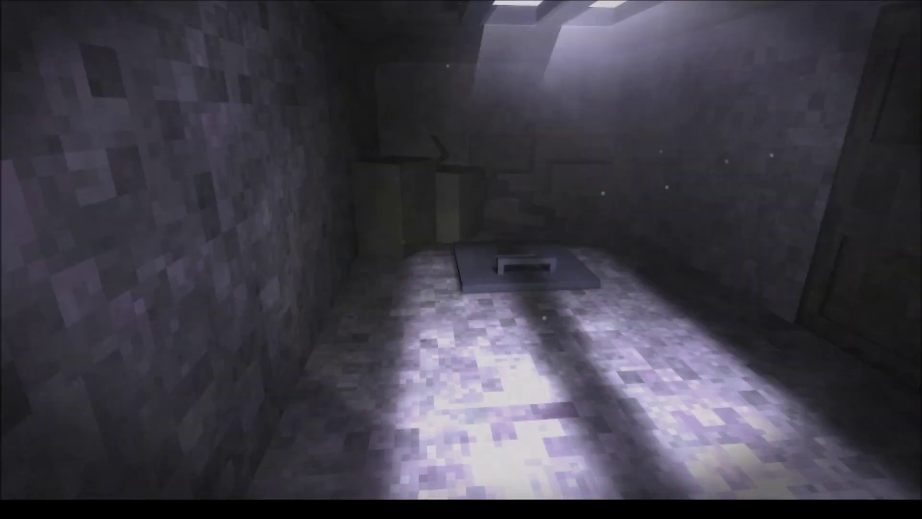
{"action": "key", "text": "w"}
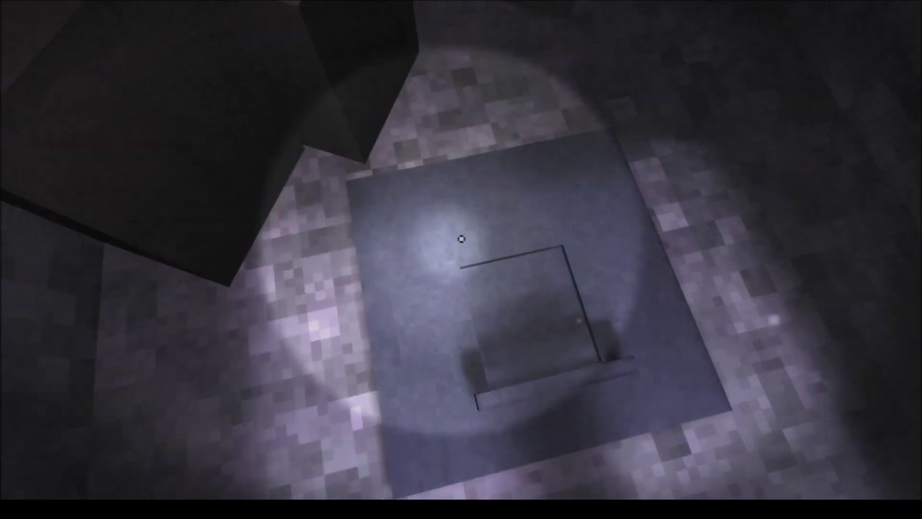
{"action": "key", "text": "w"}
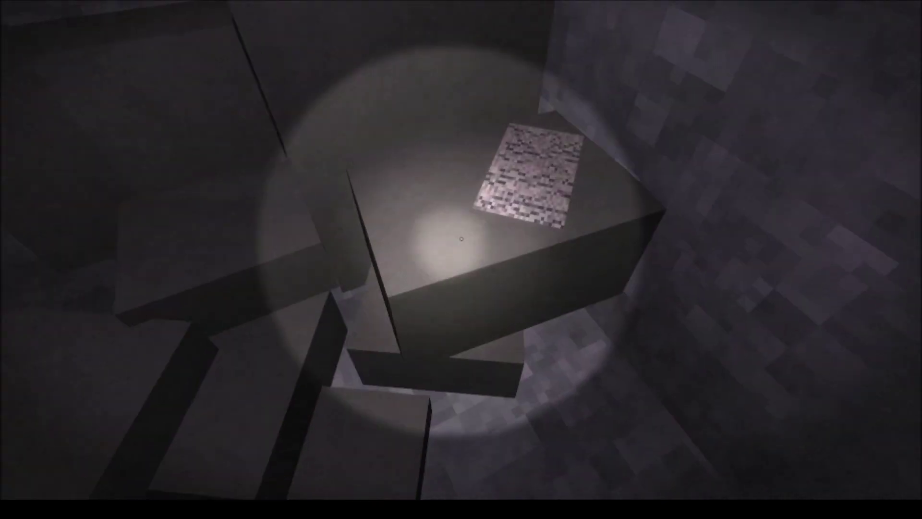
Read both box notes, one about boxes near the hatch, one about the tool room.
{"action": "left_click", "coordinate": [461, 238]}
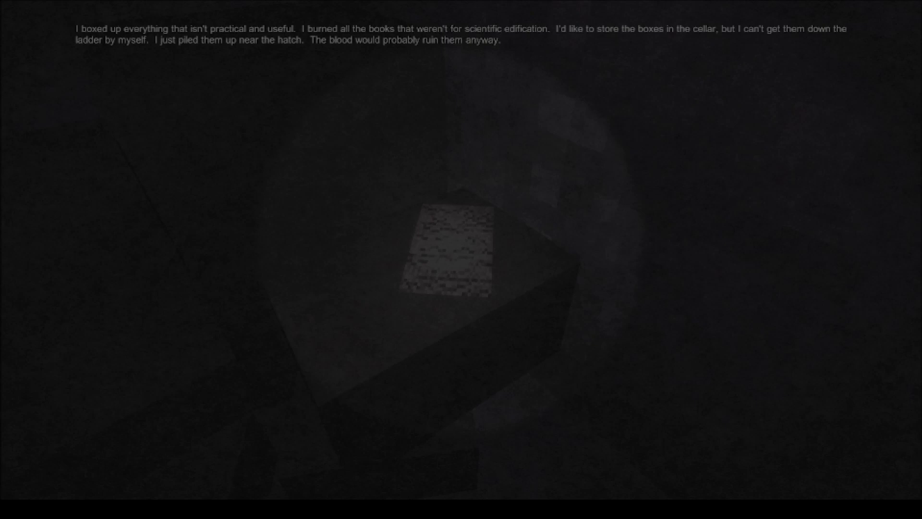
{"action": "left_click", "coordinate": [461, 260]}
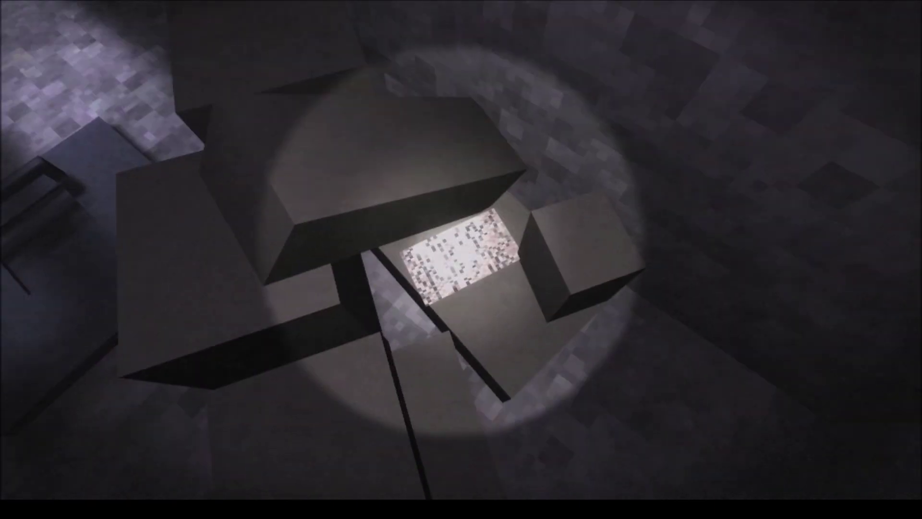
{"action": "left_click", "coordinate": [461, 238]}
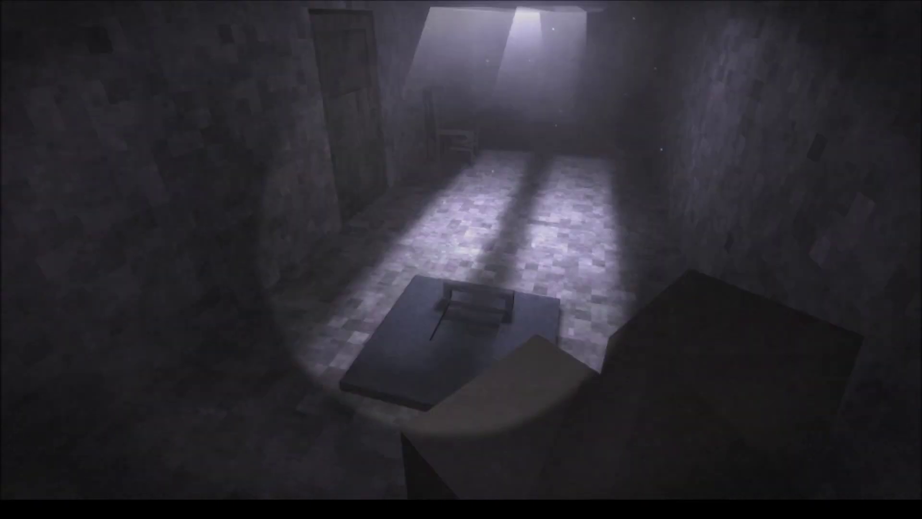
Walk to the corridor chair and read its note about surviving in the bunker with Katie.
{"action": "key", "text": "w"}
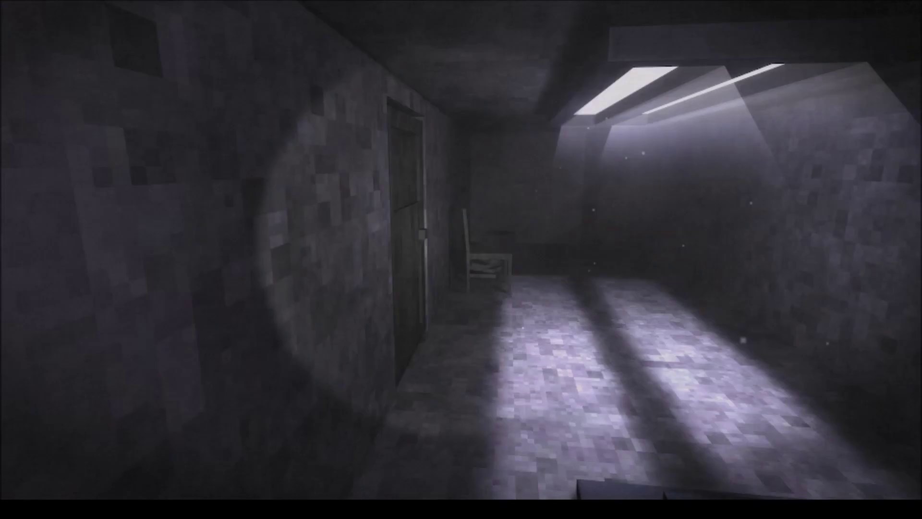
{"action": "key", "text": "w"}
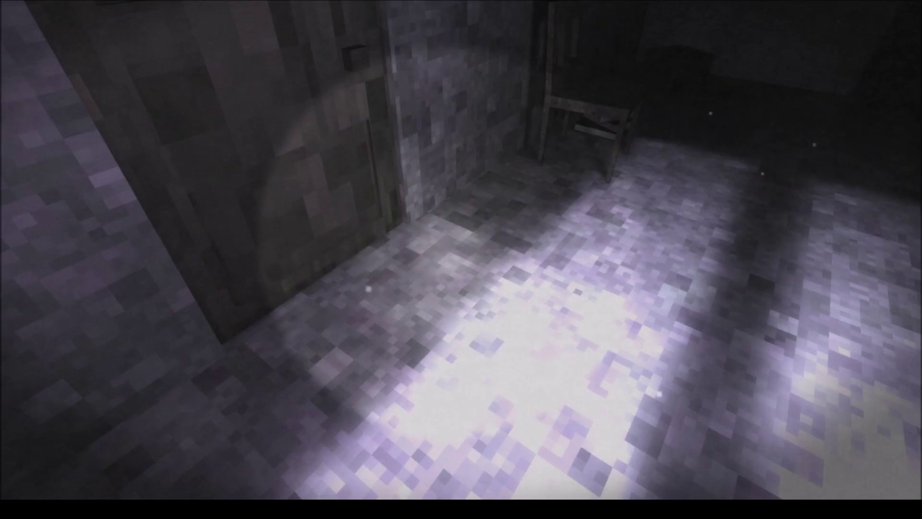
{"action": "key", "text": "w"}
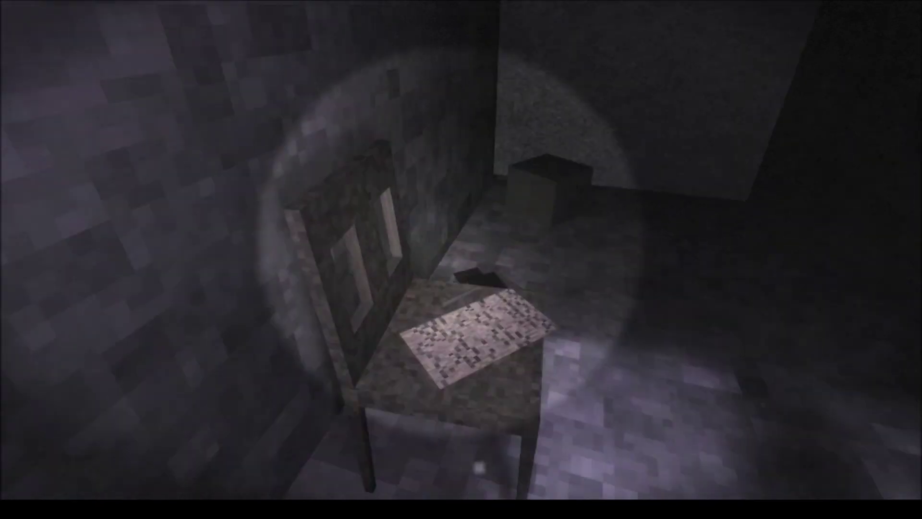
{"action": "key", "text": "w"}
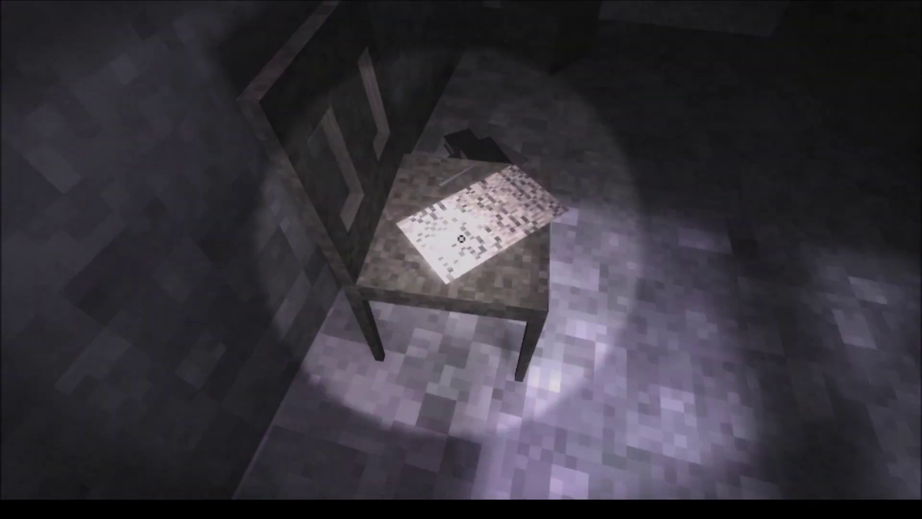
{"action": "left_click", "coordinate": [460, 239]}
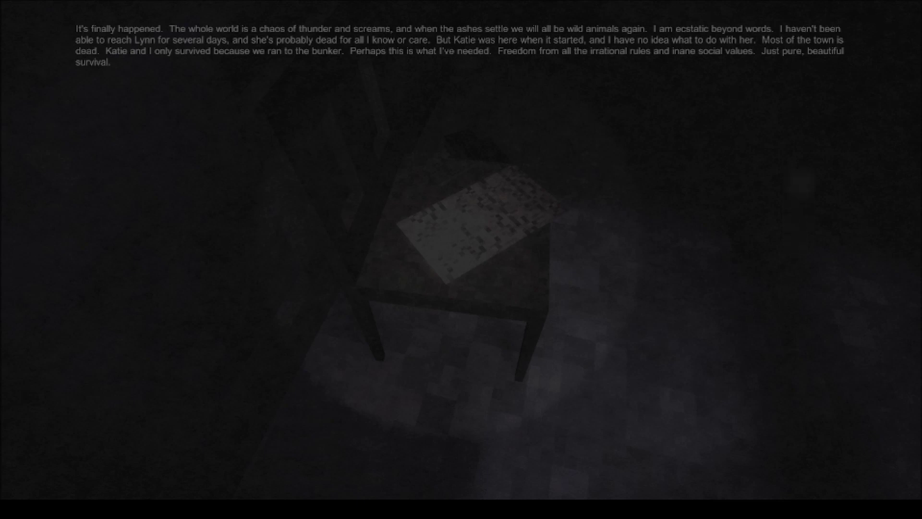
{"action": "left_click", "coordinate": [461, 238]}
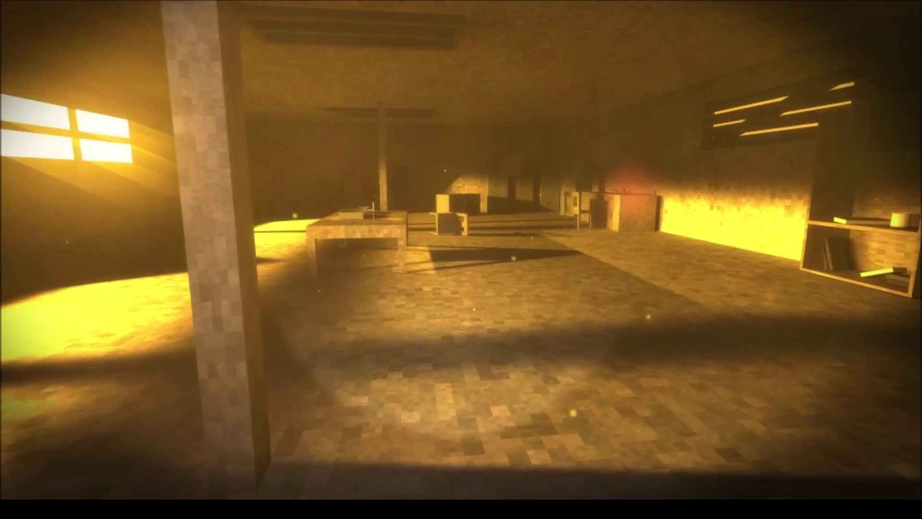
Cross the sunlit room to the desk keyboard and submit the password.
{"action": "key", "text": "w"}
{"action": "type", "text": "Lyn"}
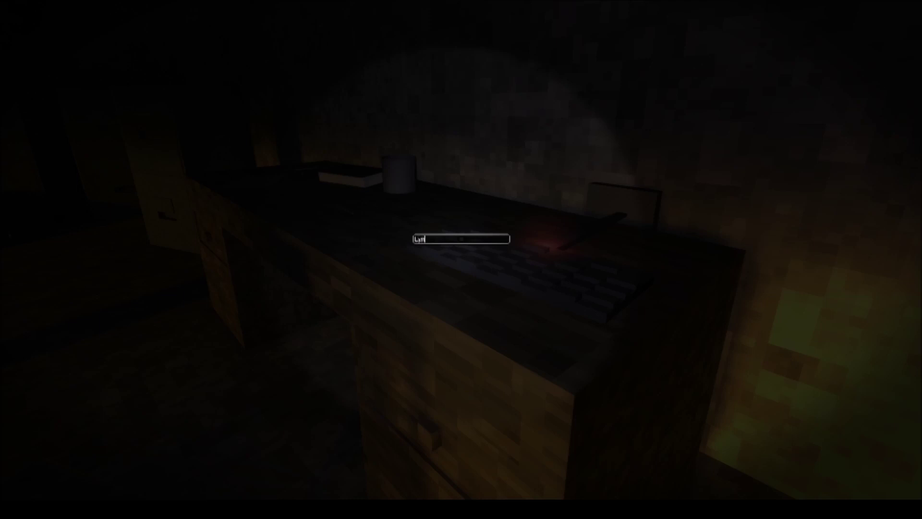
{"action": "key", "text": "Return"}
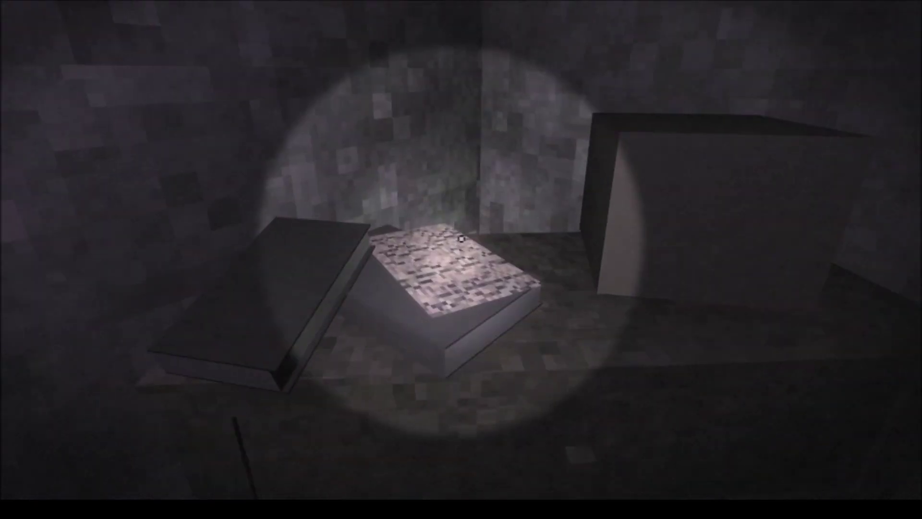
Read the journal entry in the open book on the dresser.
{"action": "left_click", "coordinate": [460, 239]}
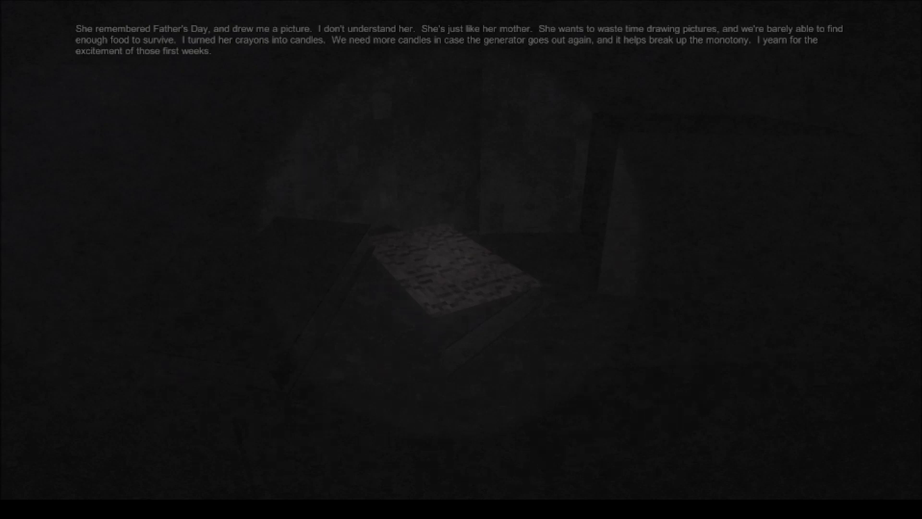
Close the Father's Day crayons-and-candles note and resume exploring the basement.
{"action": "key", "text": "Escape"}
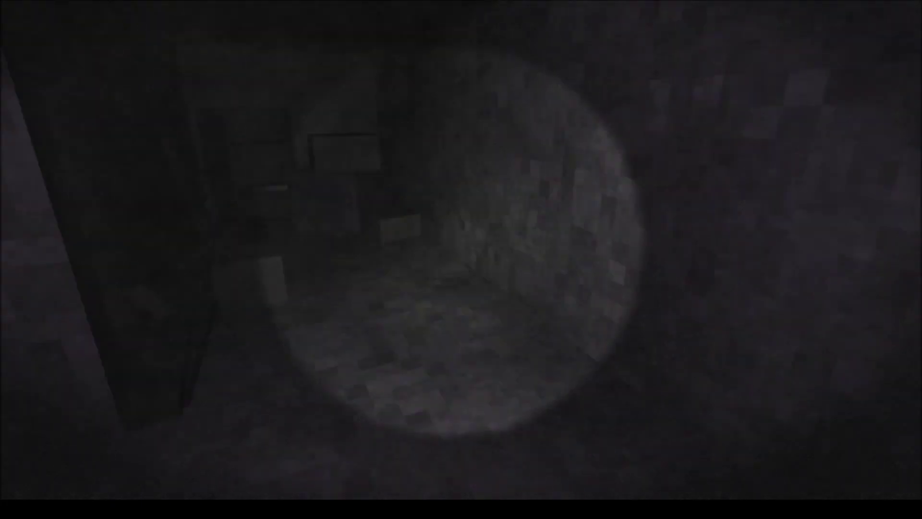
Walk through the doorway into the next room, up to the box beside the stairs.
{"action": "key", "text": "w"}
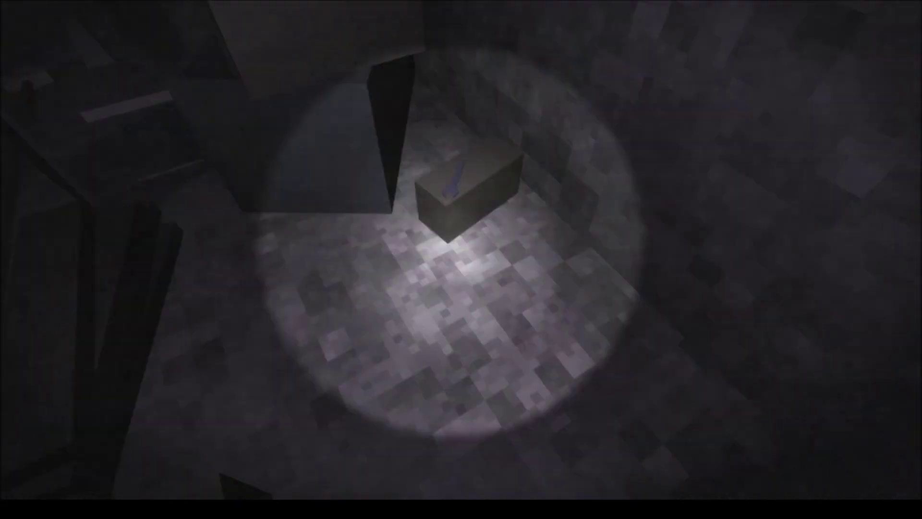
{"action": "key", "text": "w"}
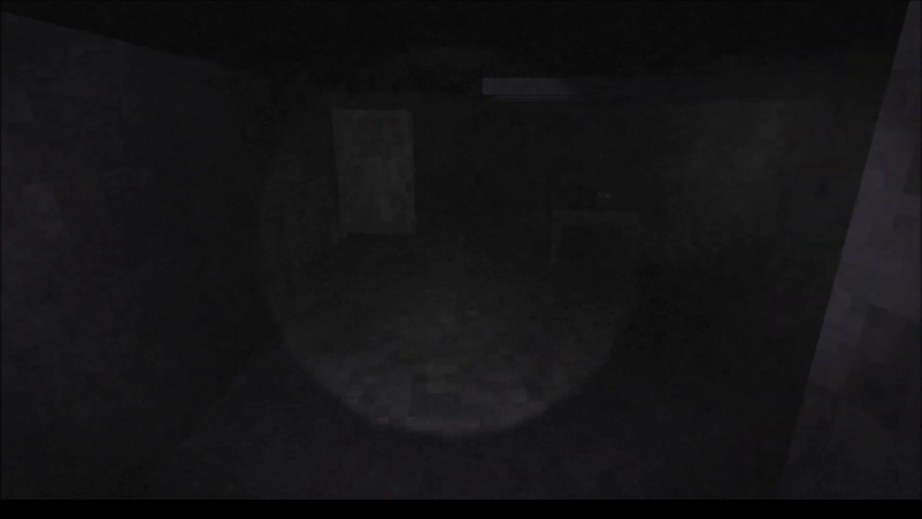
{"action": "key", "text": "w"}
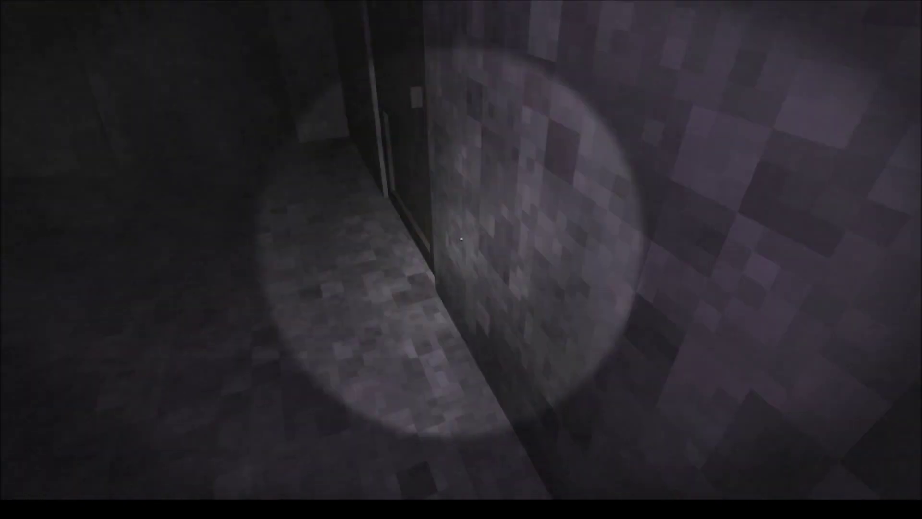
Walk through the rooms and doors and climb the stairs into the bookshelf room.
{"action": "key", "text": "e"}
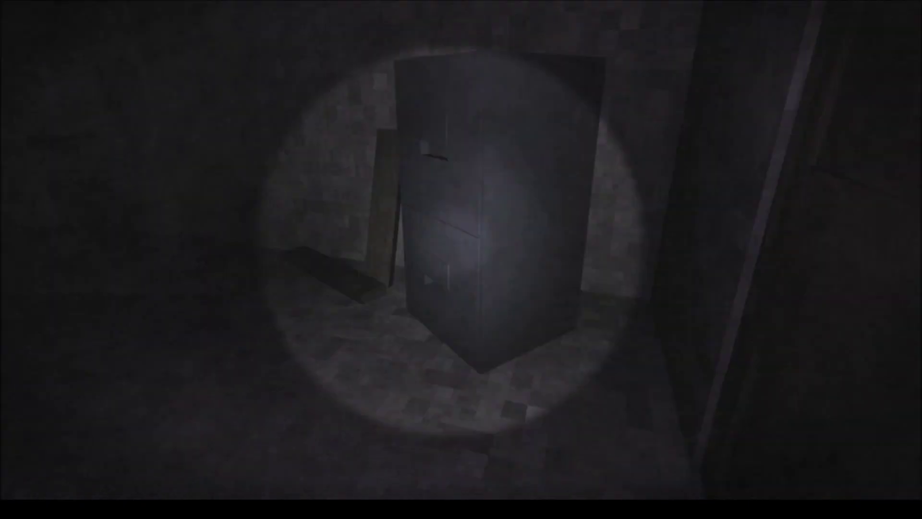
{"action": "key", "text": "w"}
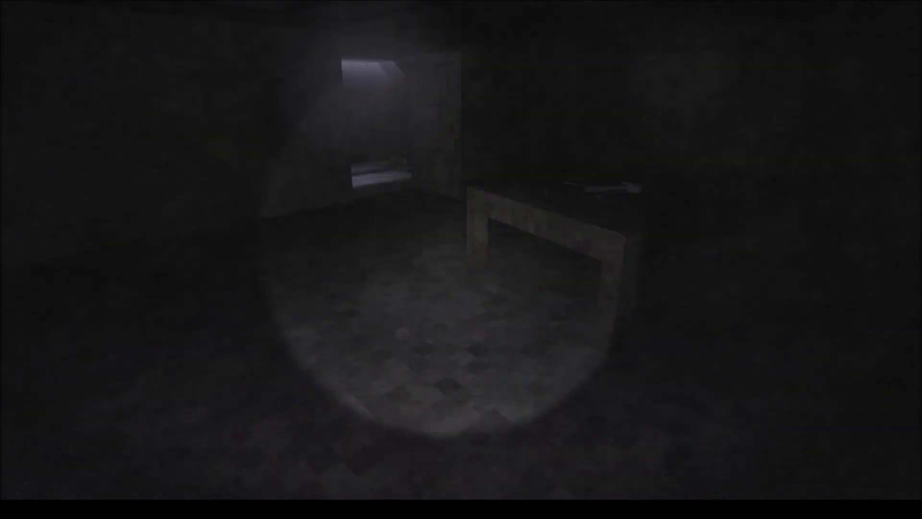
{"action": "key", "text": "w"}
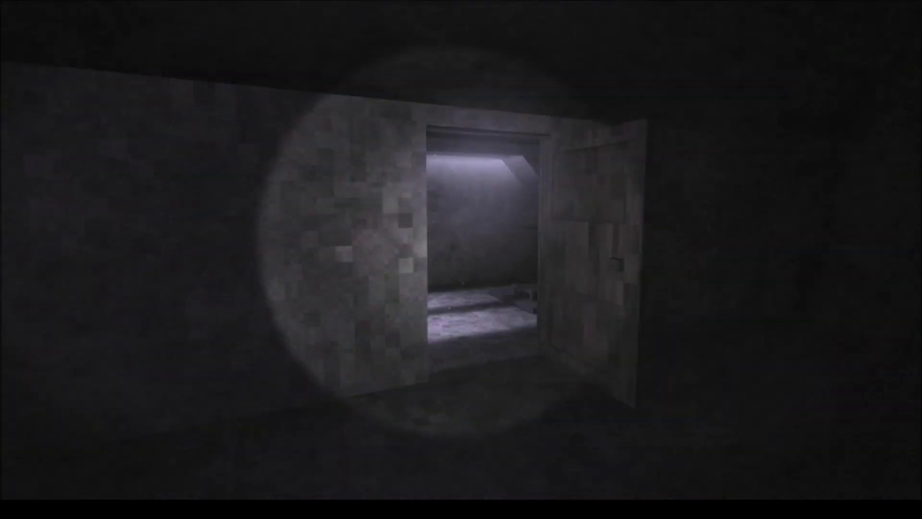
{"action": "key", "text": "w"}
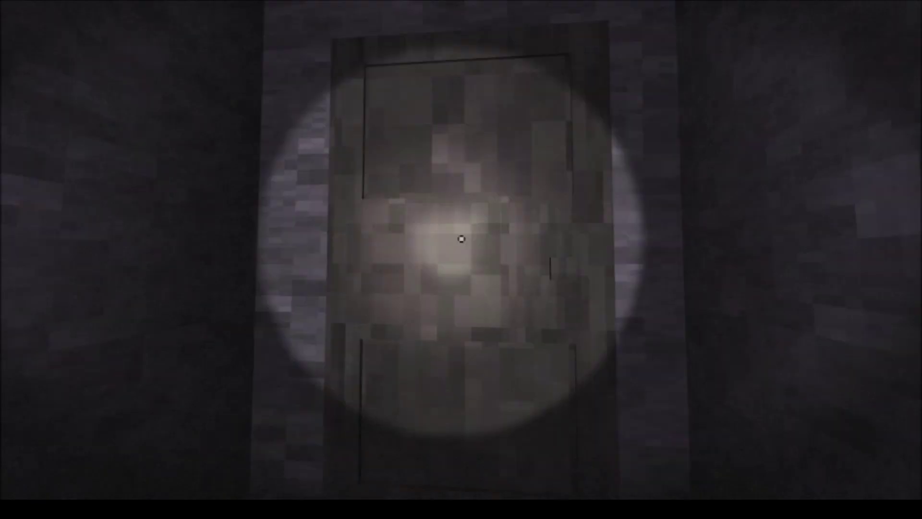
{"action": "left_click", "coordinate": [462, 238]}
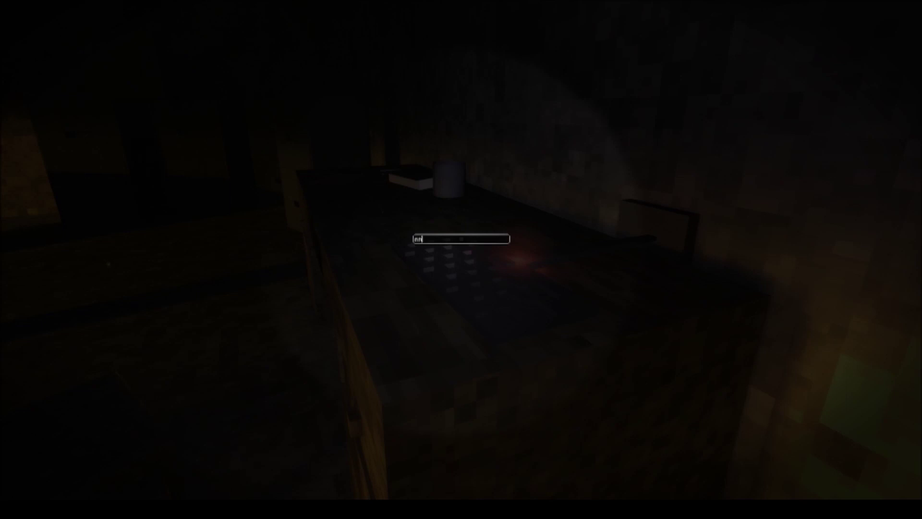
Submit the typed password at the desk's entry prompt.
{"action": "key", "text": "Return"}
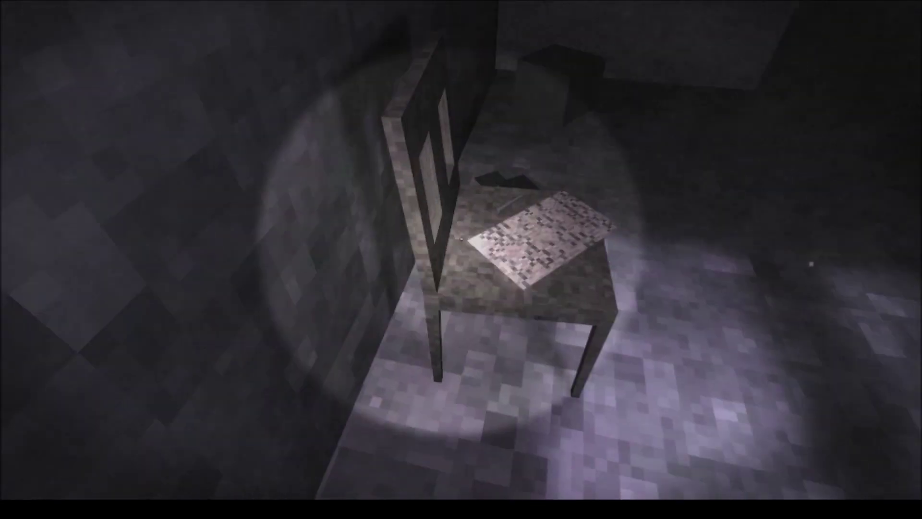
Reread the chair note, then go through the flashlit door to the box with paper.
{"action": "left_click", "coordinate": [460, 239]}
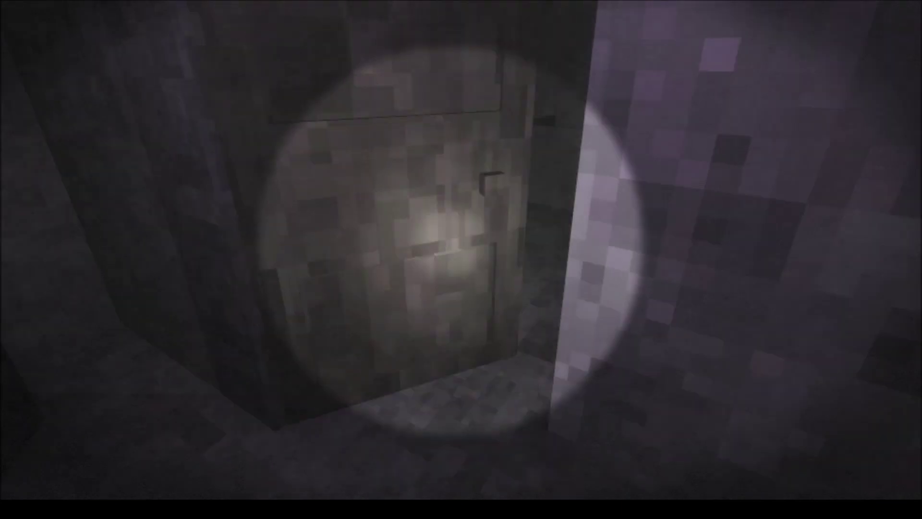
{"action": "left_click", "coordinate": [461, 260]}
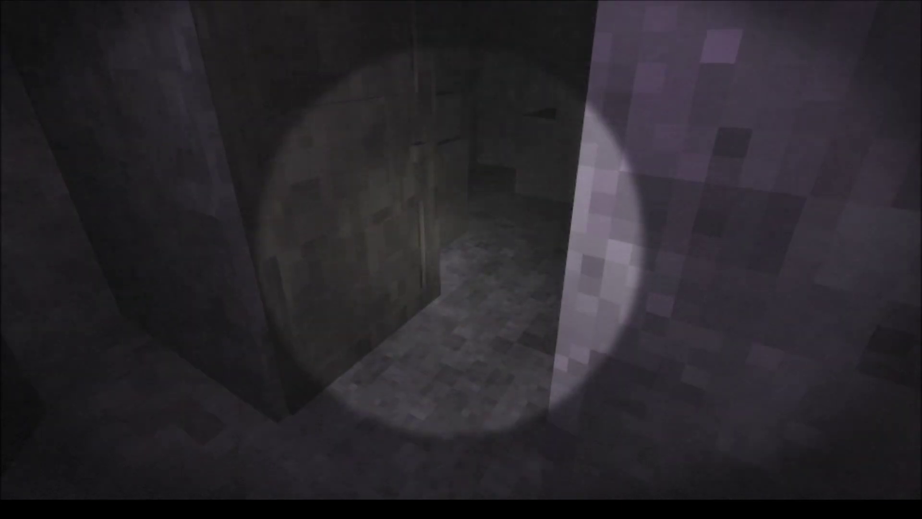
{"action": "key", "text": "w"}
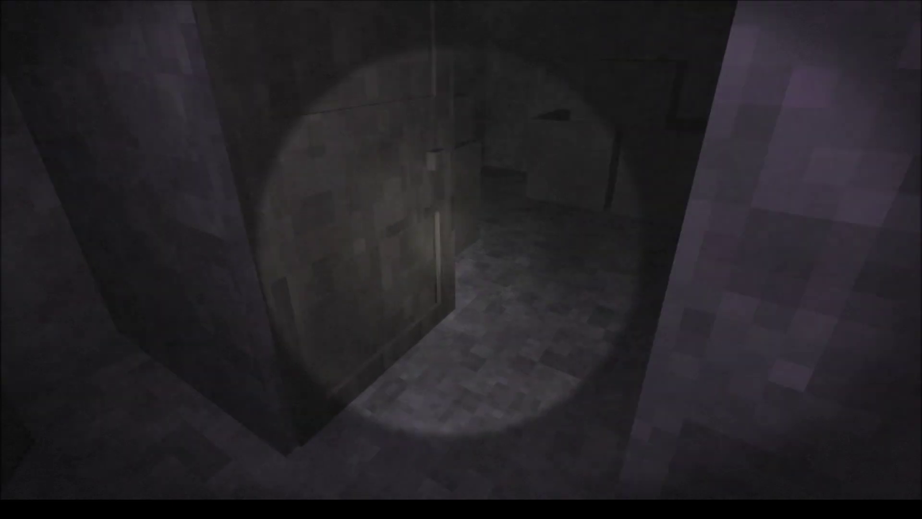
{"action": "key", "text": "w"}
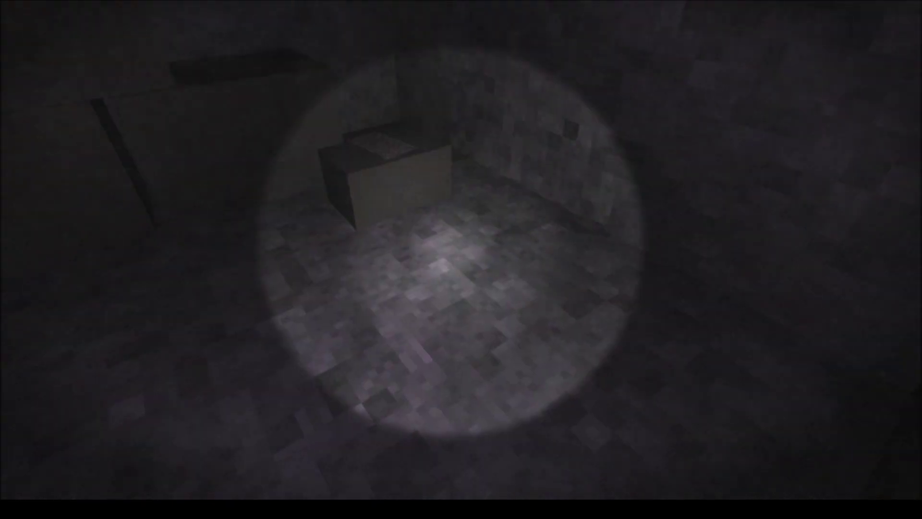
{"action": "key", "text": "w"}
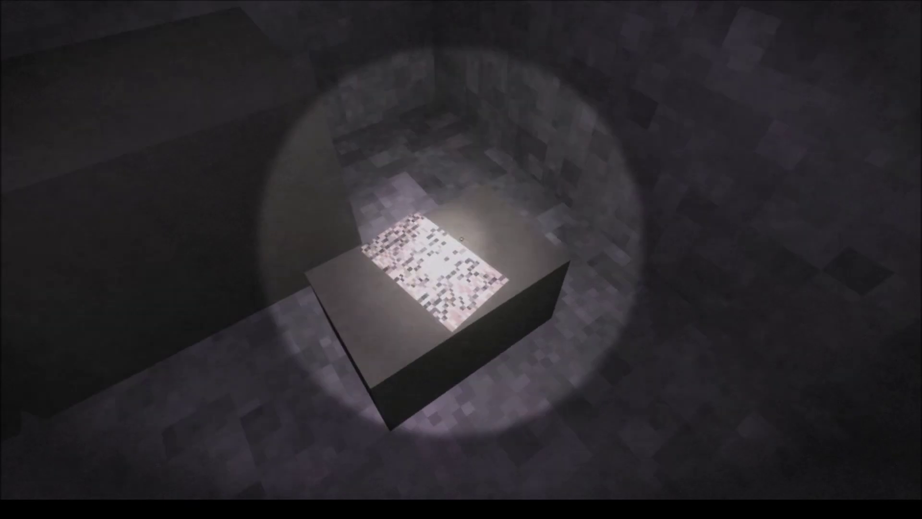
Open the 'I am a bag of DNA' note on the box, read it, and close it.
{"action": "left_click", "coordinate": [461, 238]}
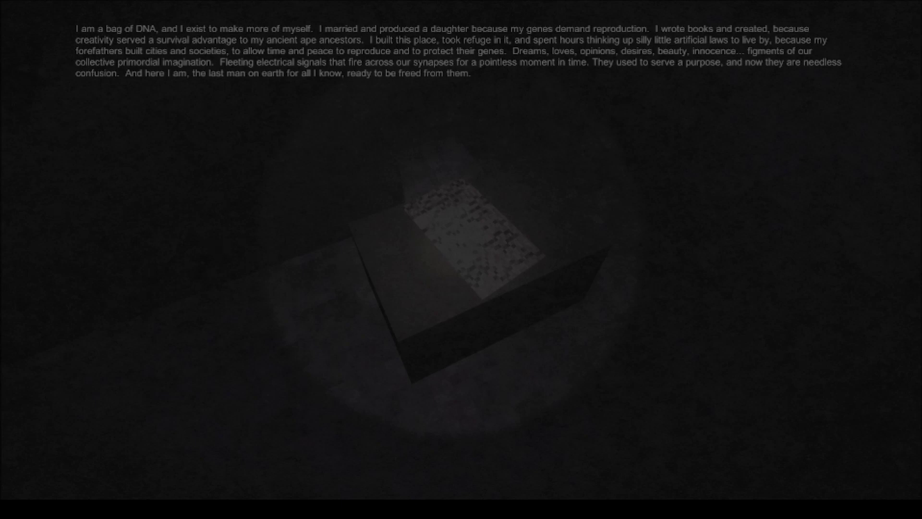
{"action": "left_click", "coordinate": [461, 240]}
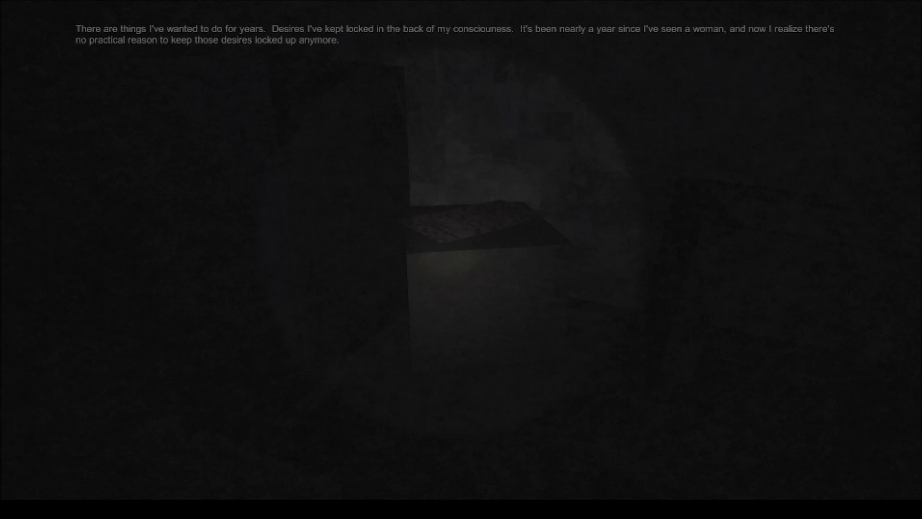
Close the note about long-suppressed desires.
{"action": "left_click", "coordinate": [461, 239]}
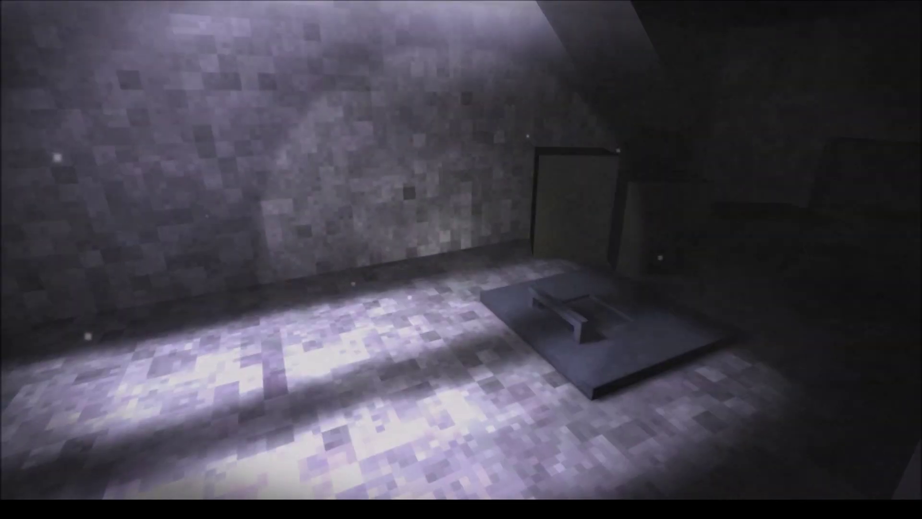
{"action": "key", "text": "w"}
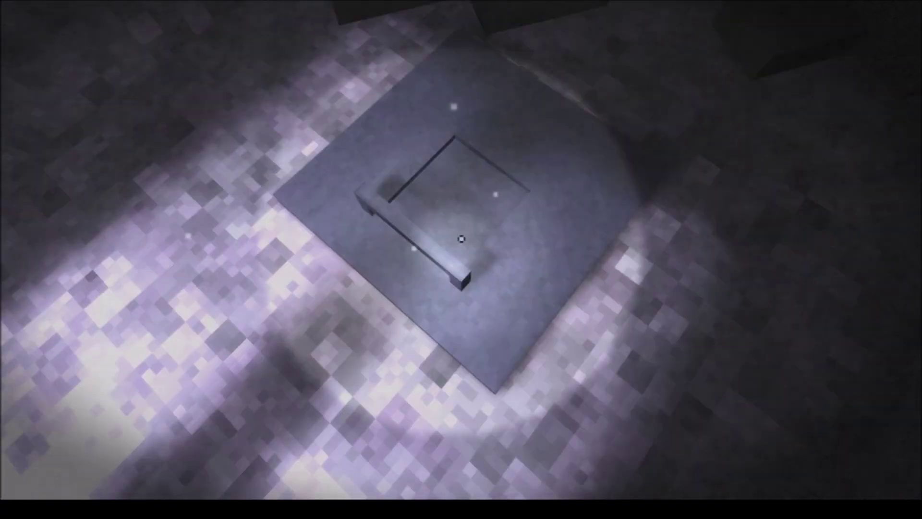
Descend through the floor hatch, walk to the chair, and pick up its note.
{"action": "left_click", "coordinate": [461, 239]}
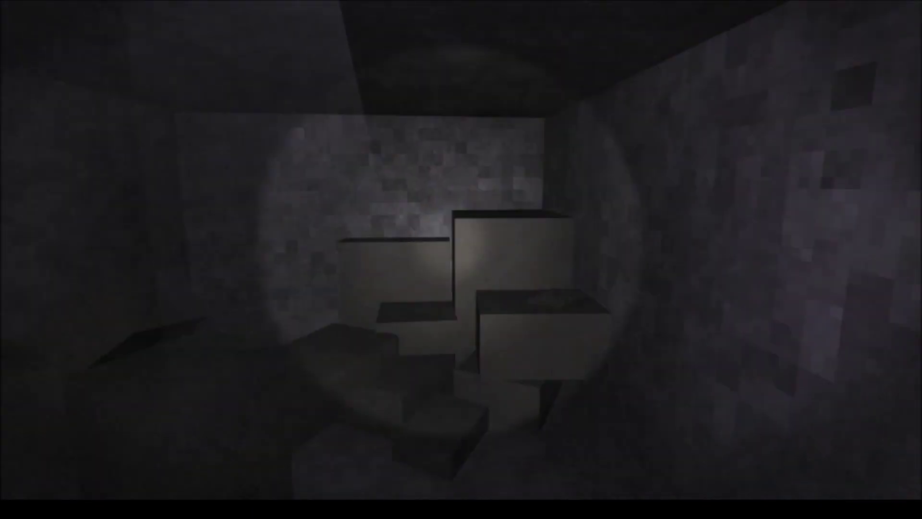
{"action": "key", "text": "w"}
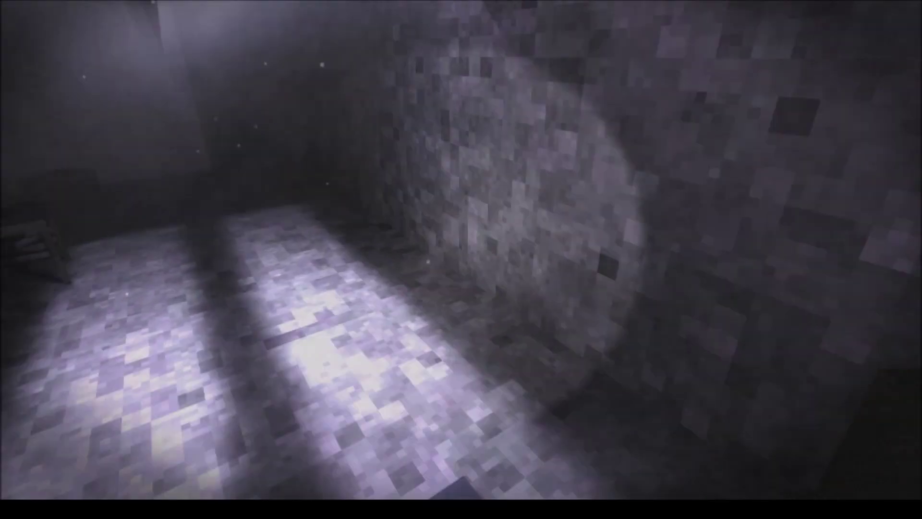
{"action": "key", "text": "w"}
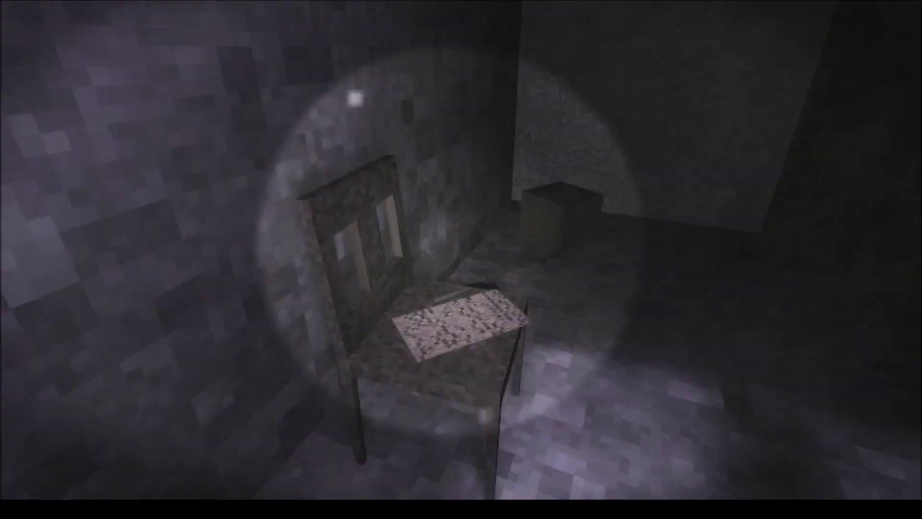
{"action": "left_click", "coordinate": [461, 242]}
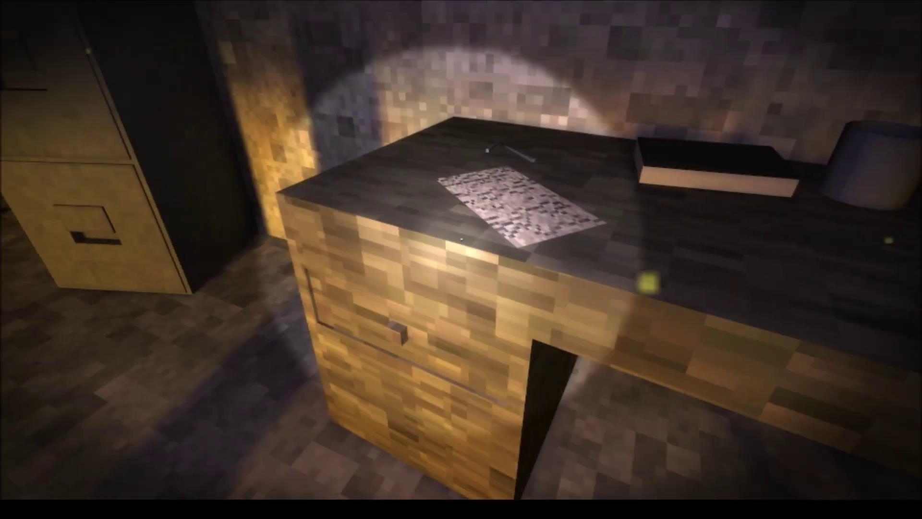
Read and put away the manuscript page, then submit 'Freedom' as the password.
{"action": "key", "text": "e"}
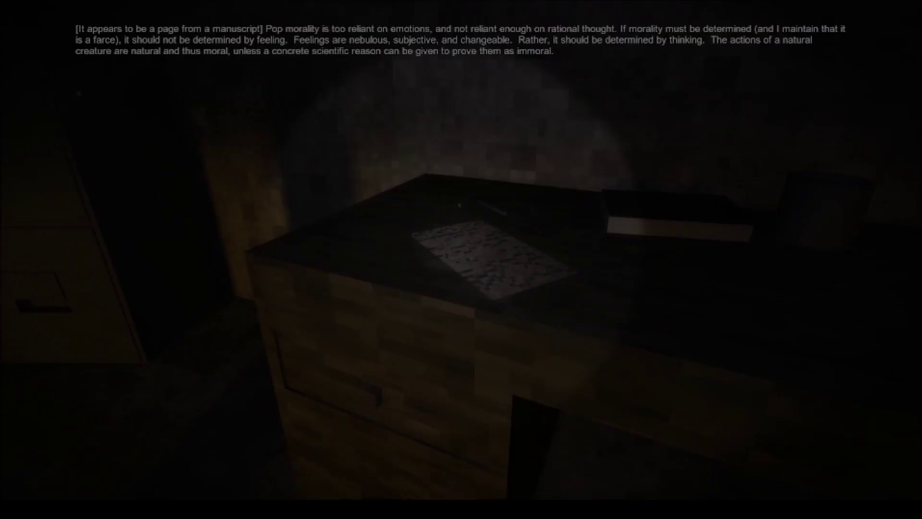
{"action": "key", "text": "e"}
{"action": "type", "text": "Freedom"}
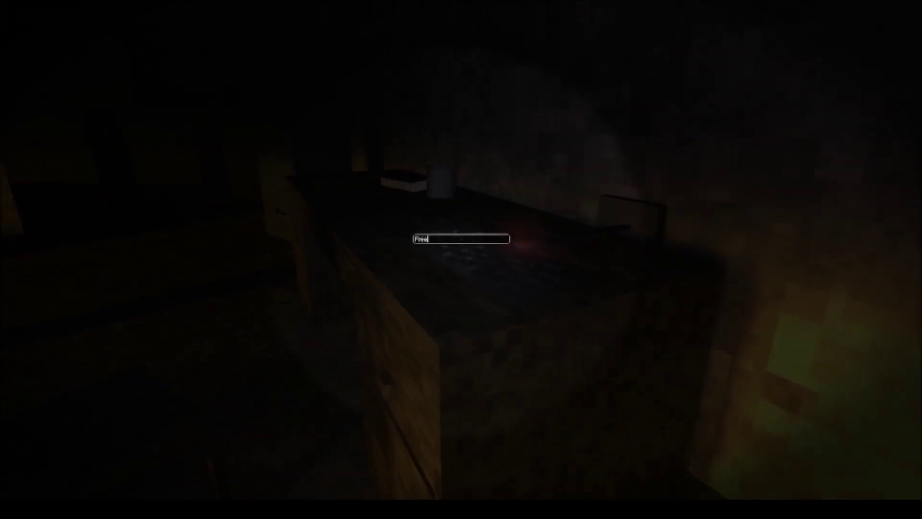
{"action": "key", "text": "Return"}
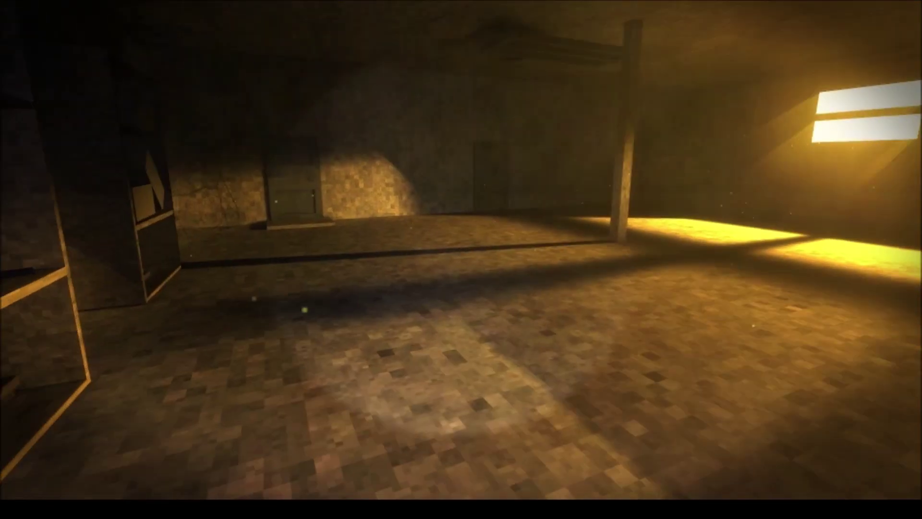
Cross the window-lit room past the pillar to the closed wooden door.
{"action": "key", "text": "w"}
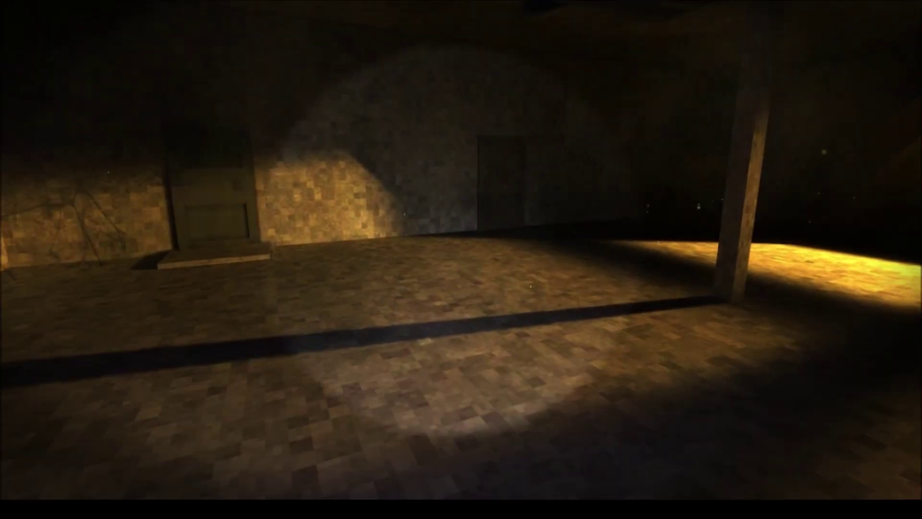
{"action": "key", "text": "w"}
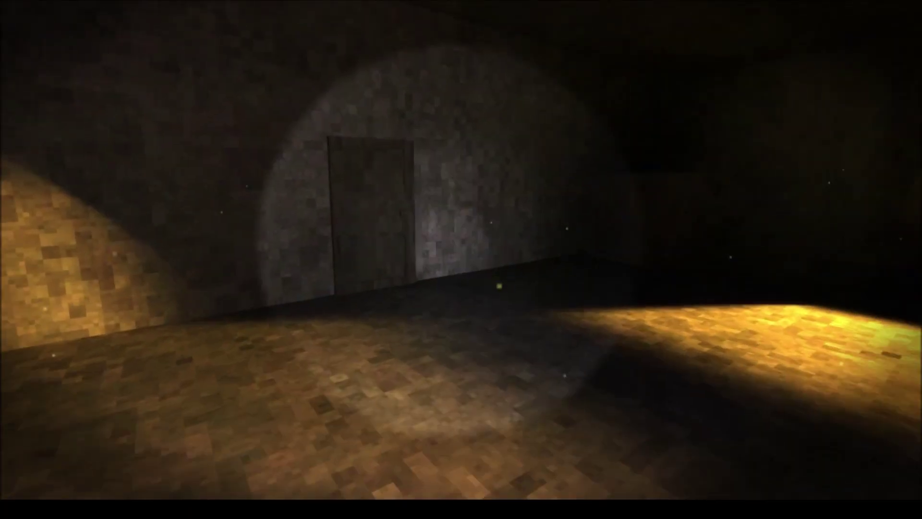
{"action": "key", "text": "w"}
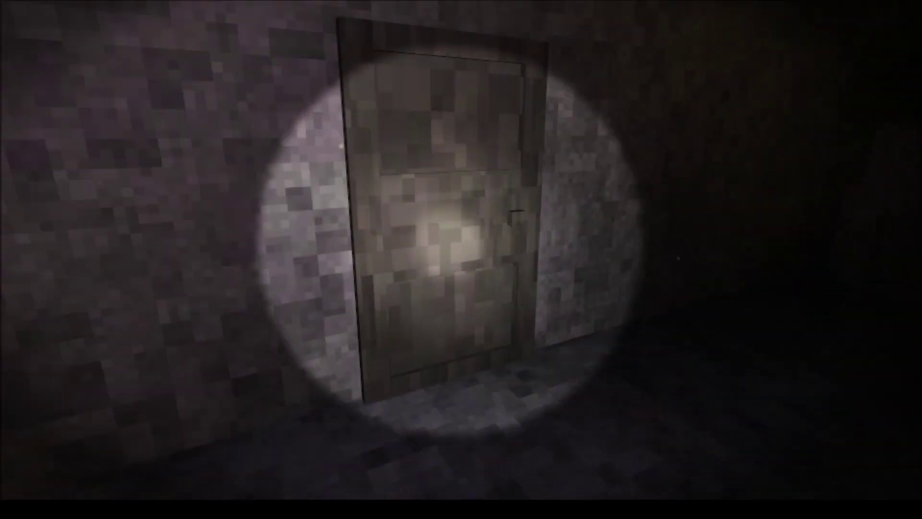